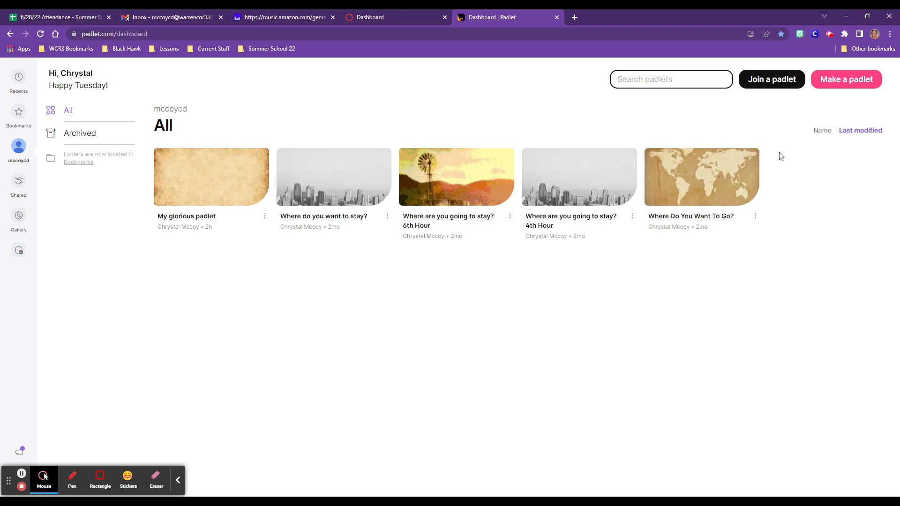
Create a new padlet in the Shelf format and title it "Construction Zone Groups"
click(832, 79)
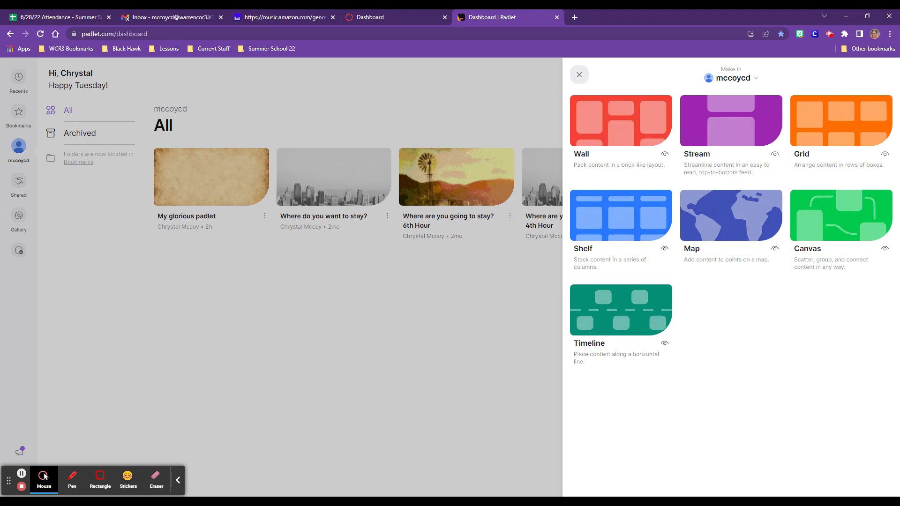
click(617, 219)
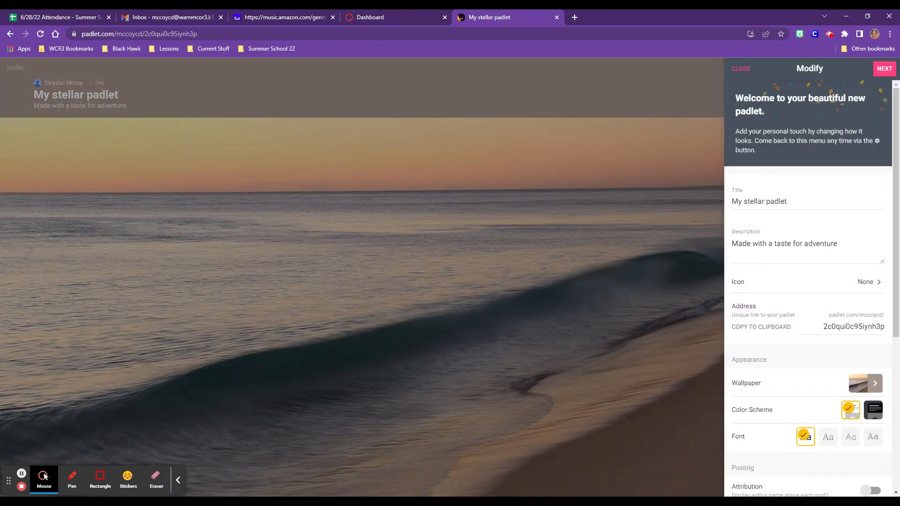
click(803, 201)
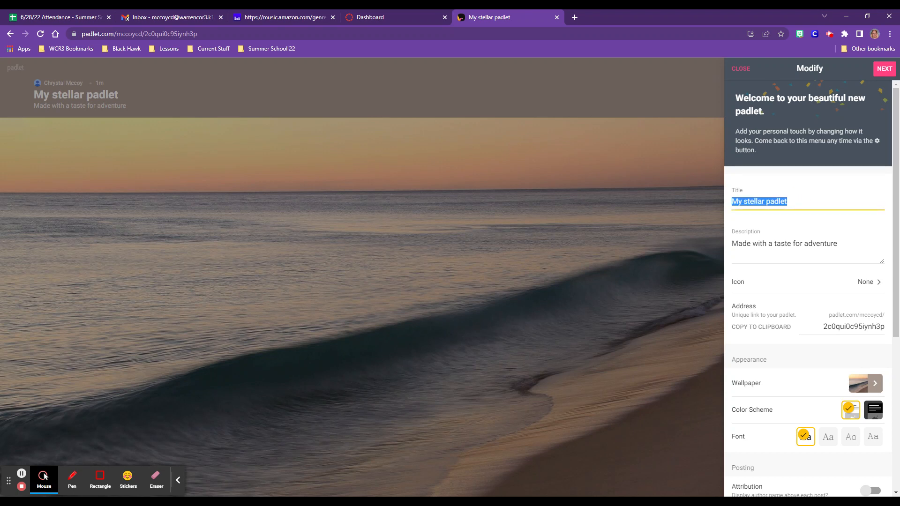
text(Constr)
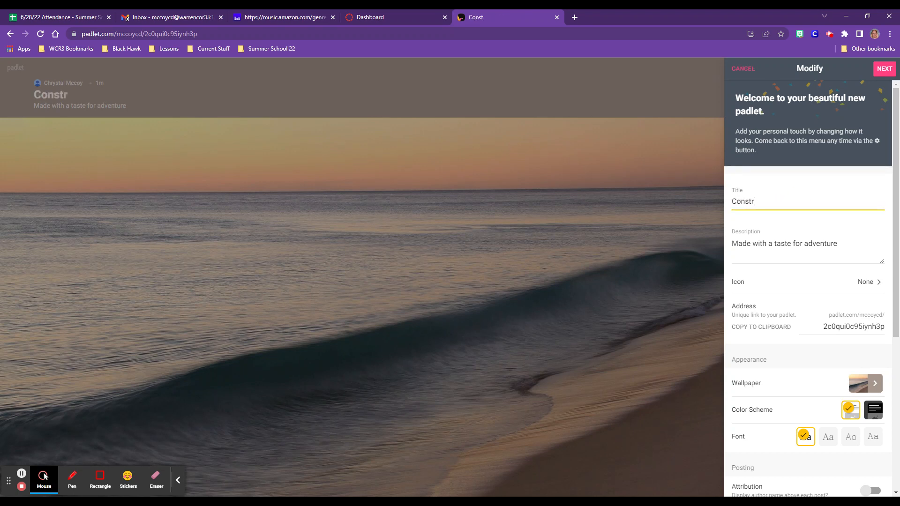
text(uction Zone Grop)
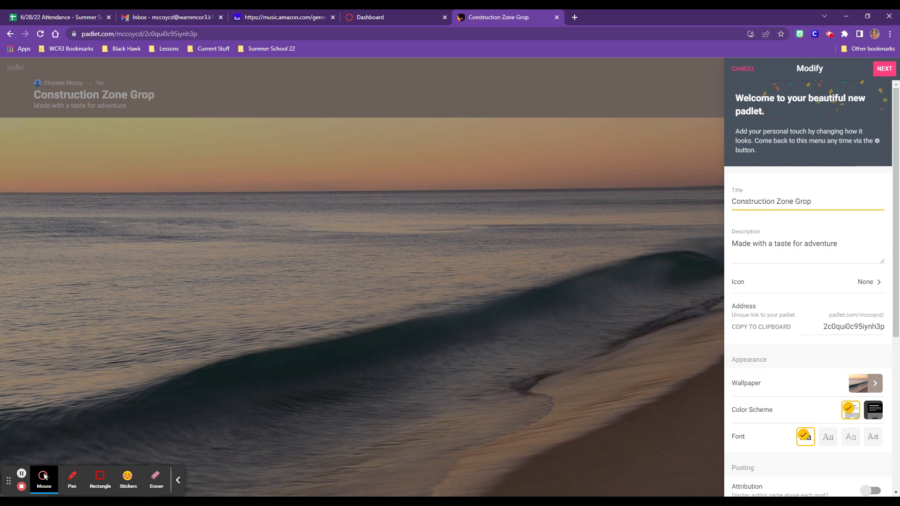
key(BackSpace)
text(ups)
Replace the padlet's description with "Sign to up for your groups for building project."
triple_click(773, 244)
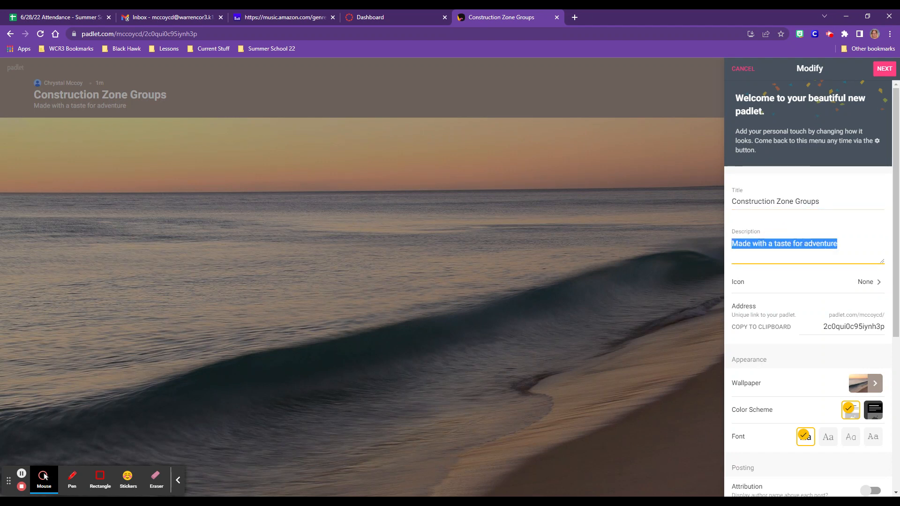
text(Sign to up)
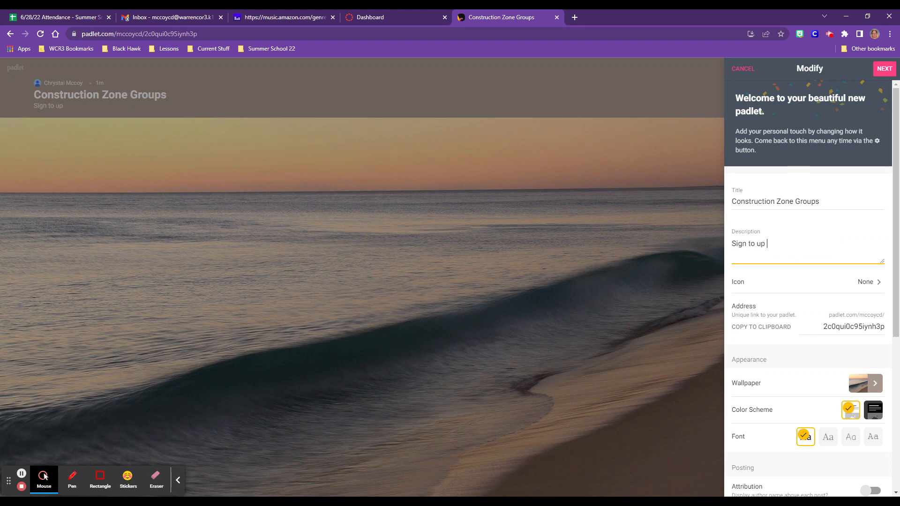
text( for your grops for)
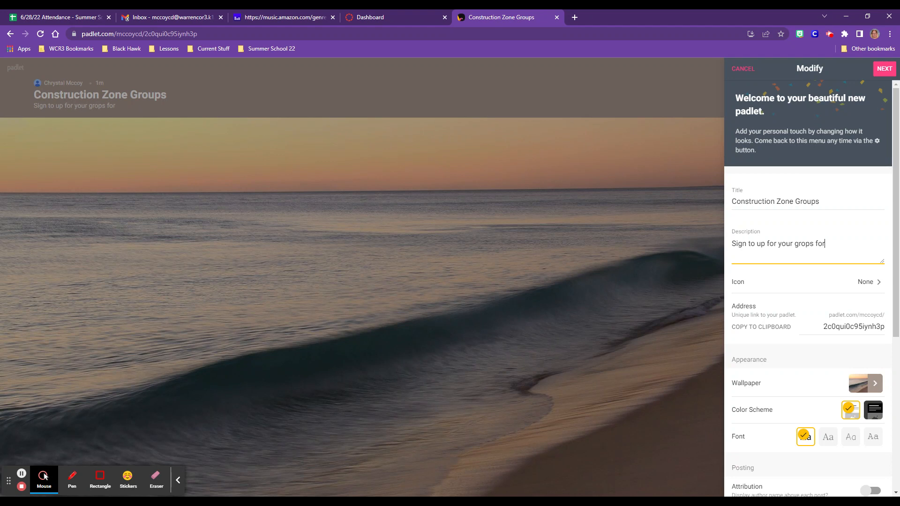
key(BackSpace)
key(BackSpace)
key(BackSpace)
key(BackSpace)
key(BackSpace)
key(BackSpace)
text(ups for building )
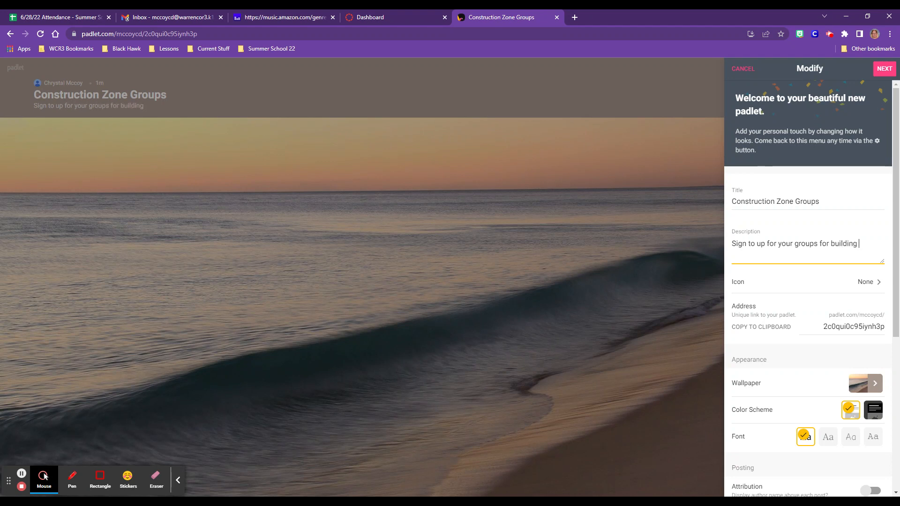
text(project.)
Set the new post position to First and finish the padlet setup to start posting
scroll(835, 394, down, 1)
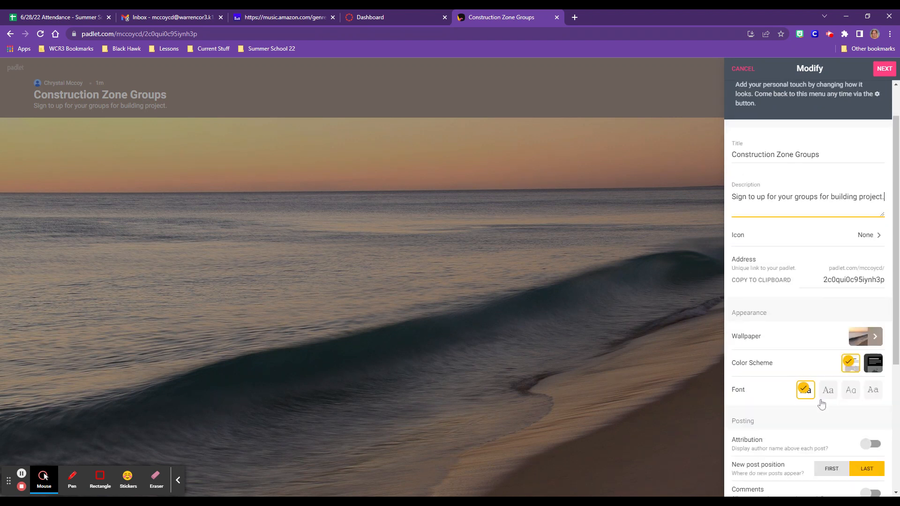
scroll(799, 420, down, 1)
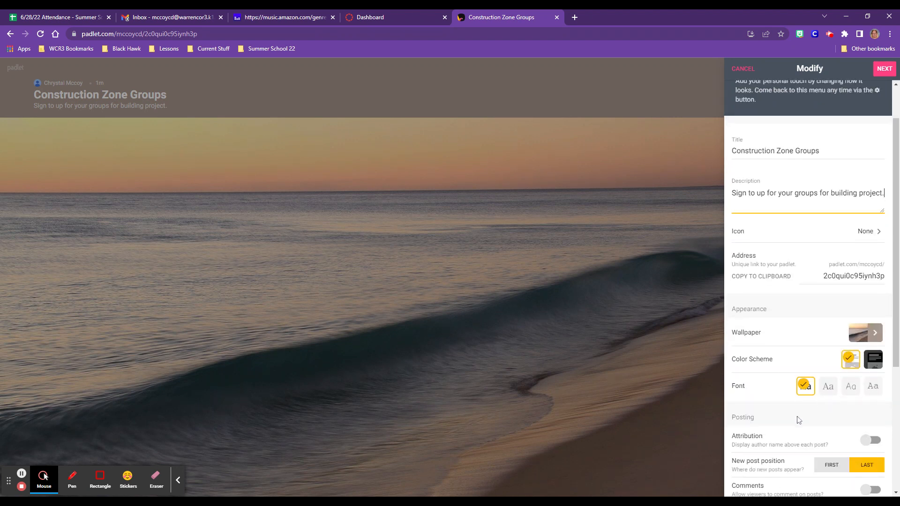
scroll(799, 412, down, 2)
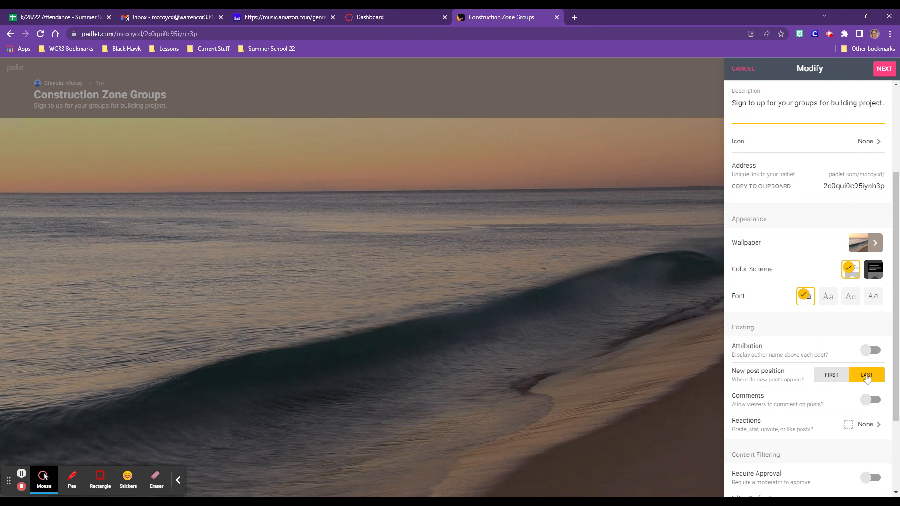
click(832, 375)
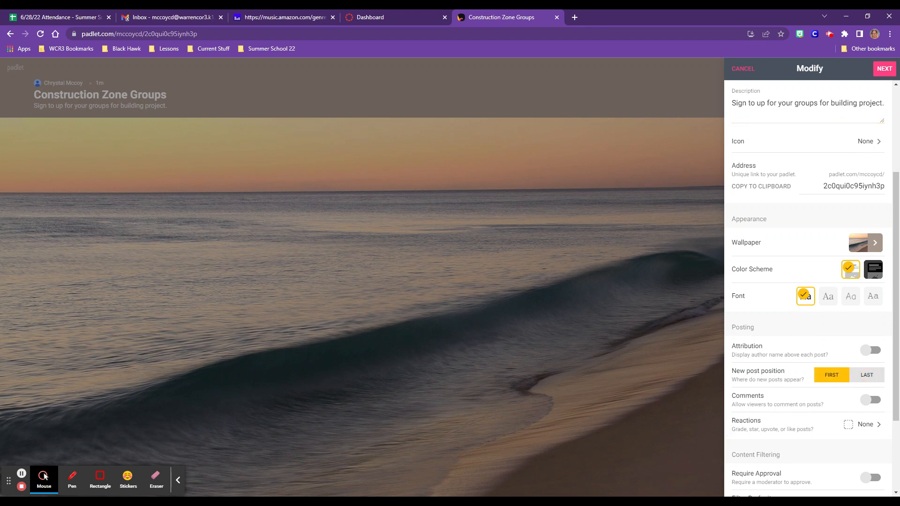
scroll(786, 402, down, 1)
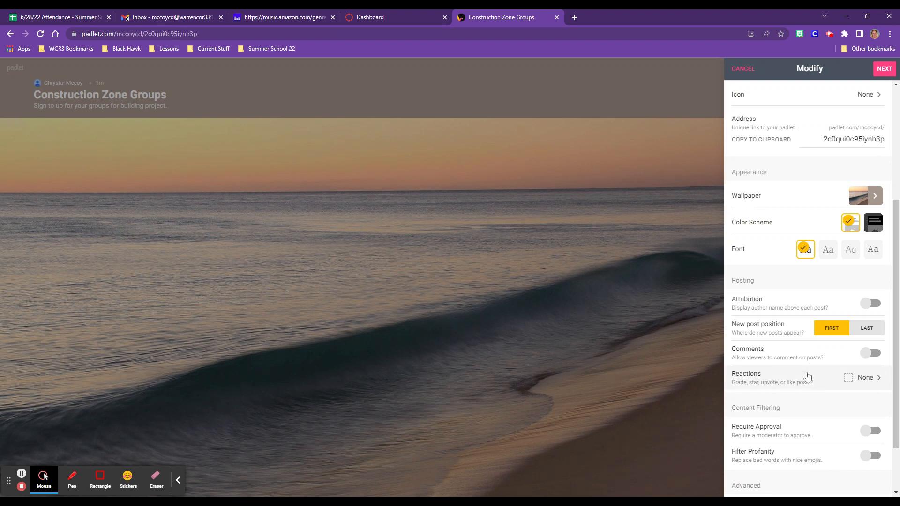
scroll(807, 376, down, 1)
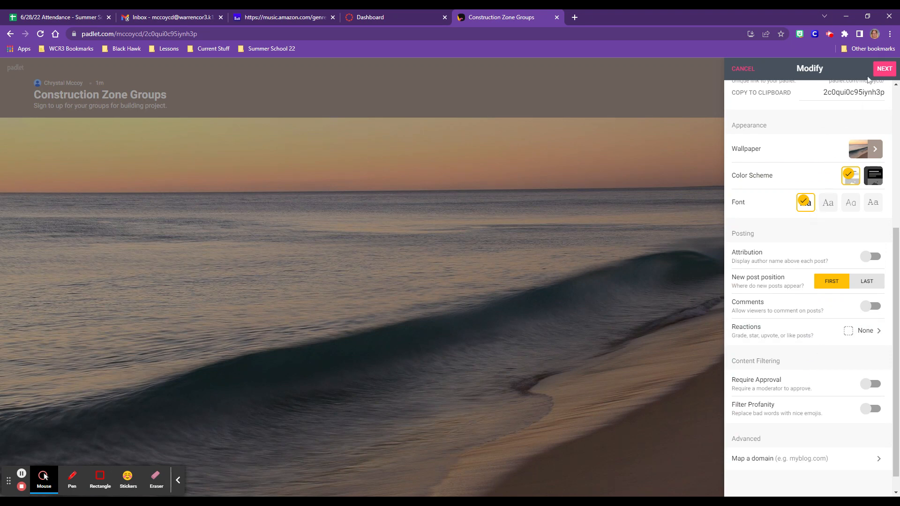
click(884, 69)
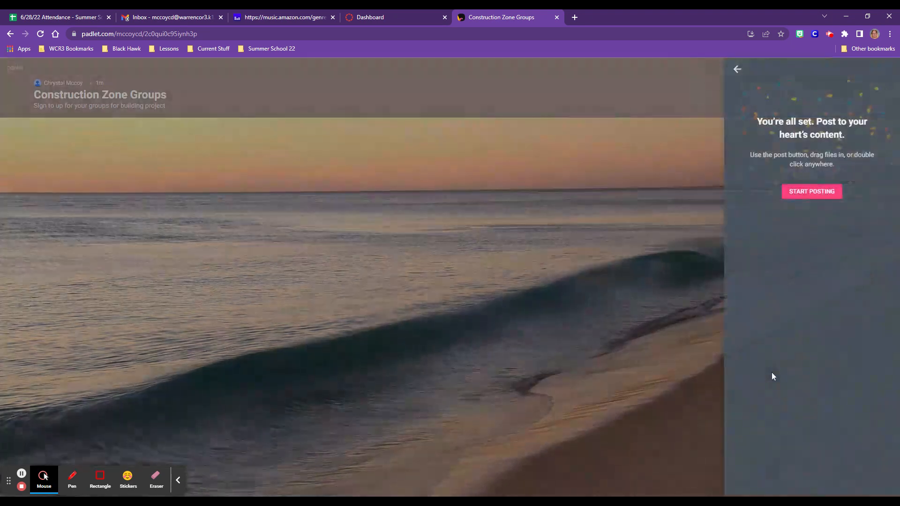
click(816, 191)
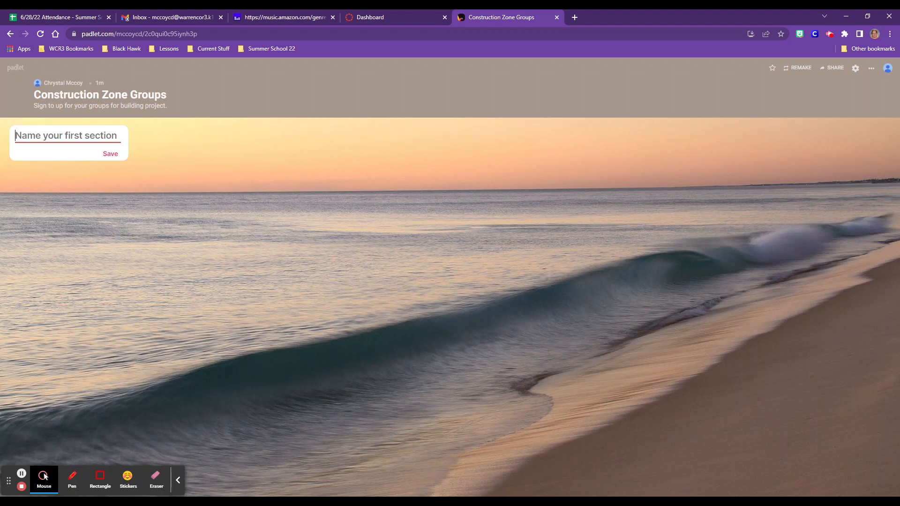
Add two sections to the shelf, named "Group 1" and "Group 2"
text(Group 1)
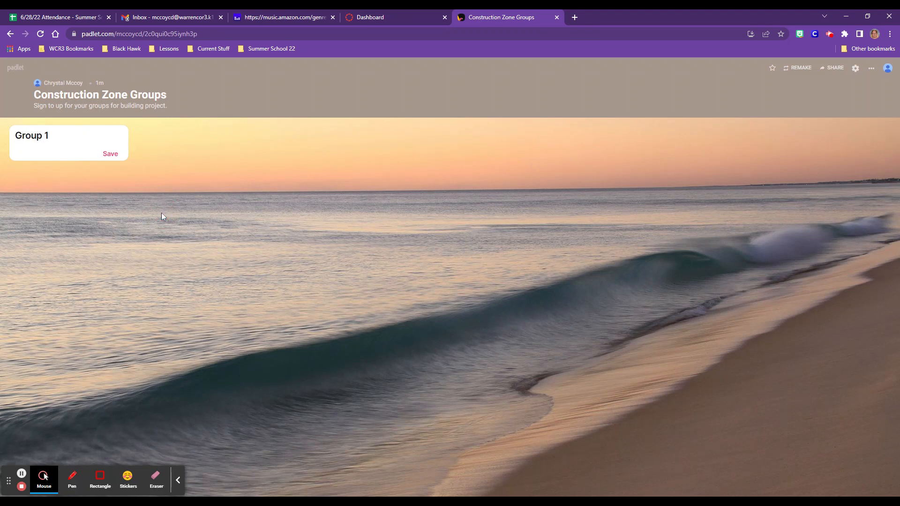
key(Return)
click(173, 141)
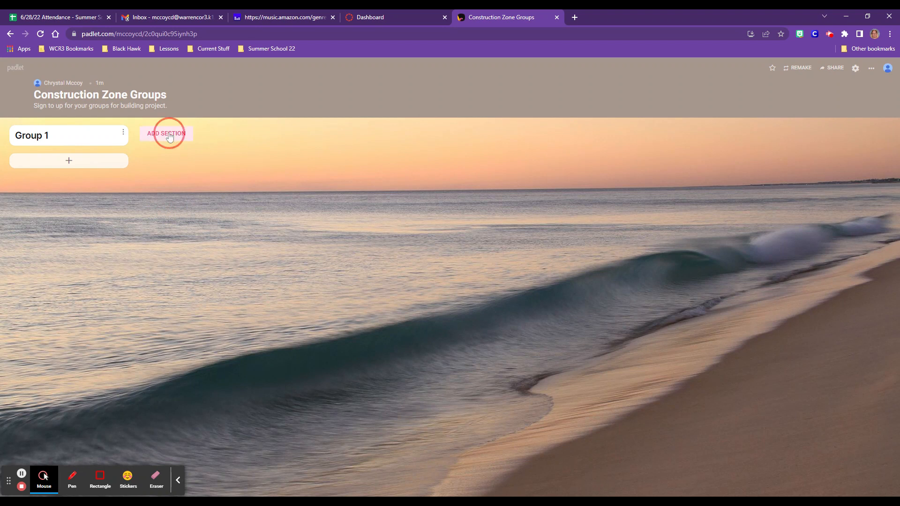
text(Gr)
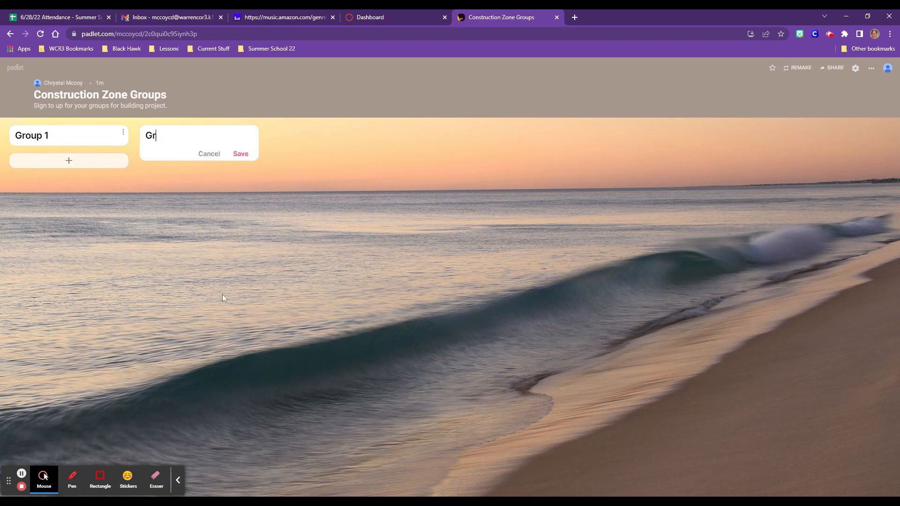
text(oup 2)
key(Return)
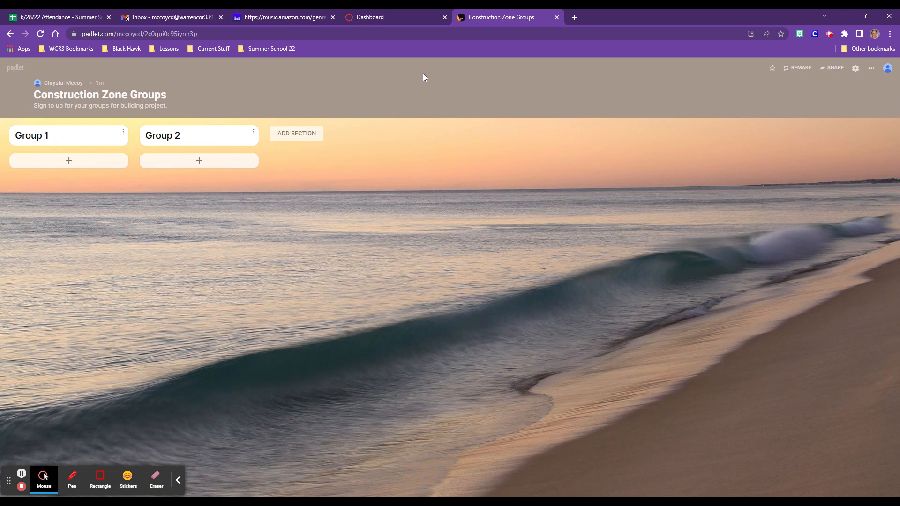
Copy the padlet's full embed code from its sharing options
click(871, 69)
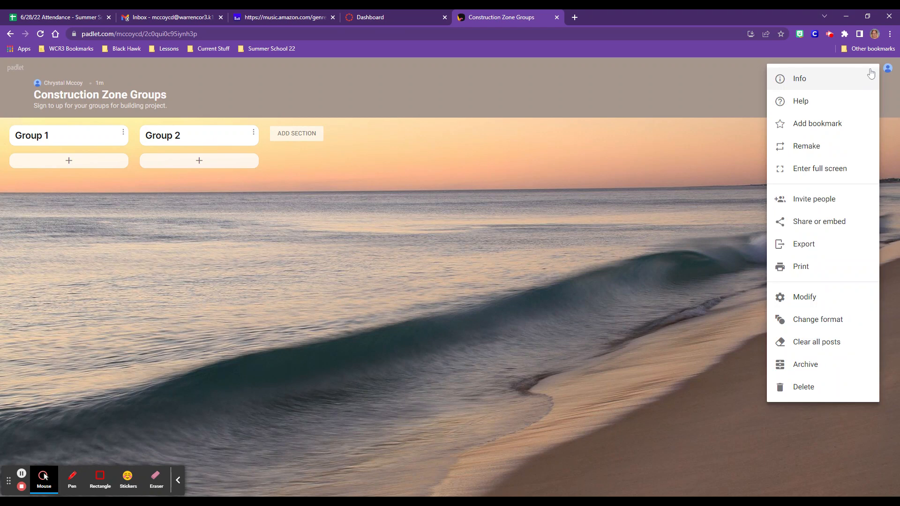
click(694, 221)
click(827, 69)
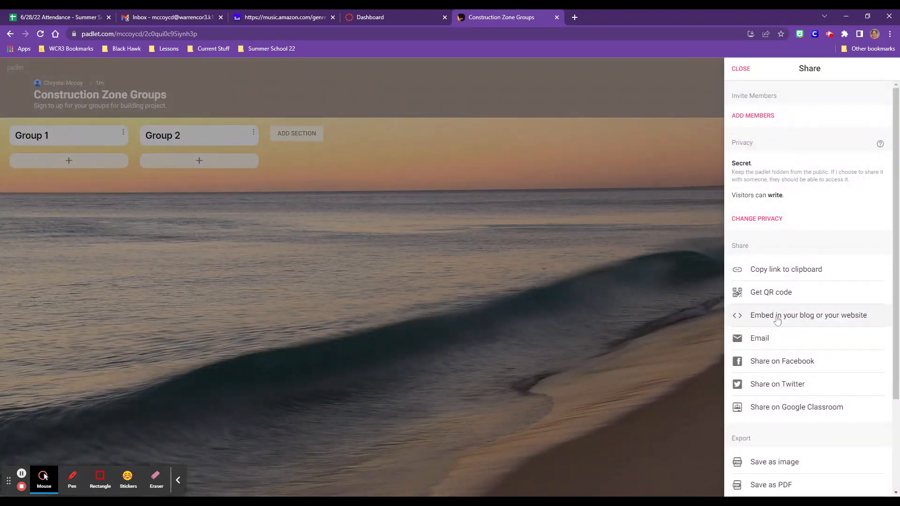
click(777, 319)
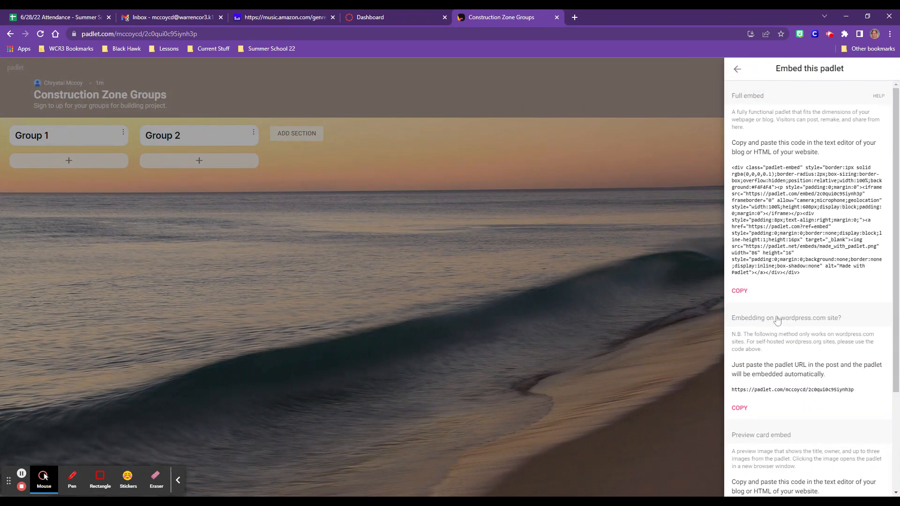
click(740, 292)
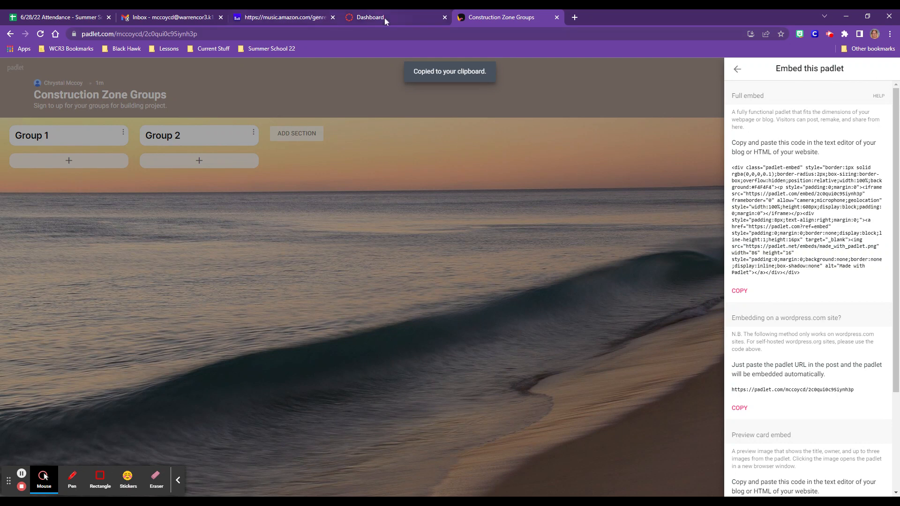
Switch to Canvas and open the Construction Zone Padlet discussion of the Work Area course for editing
click(384, 18)
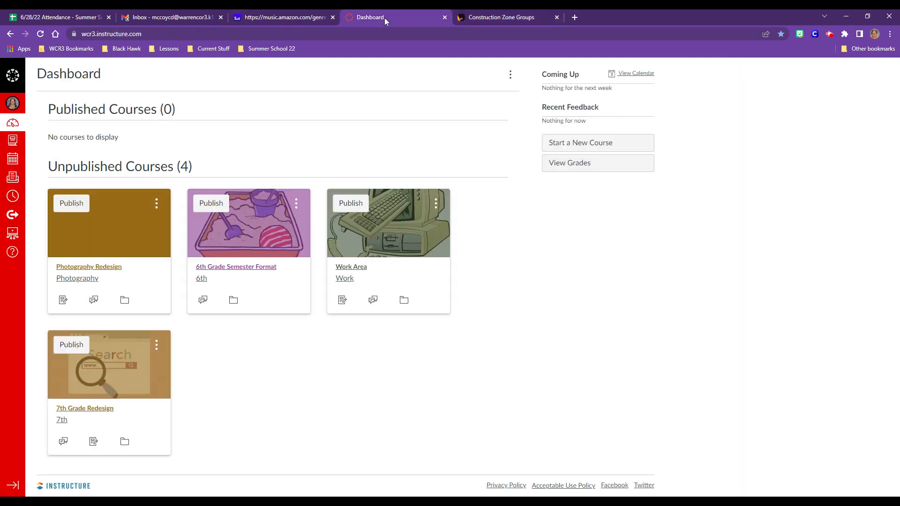
click(354, 267)
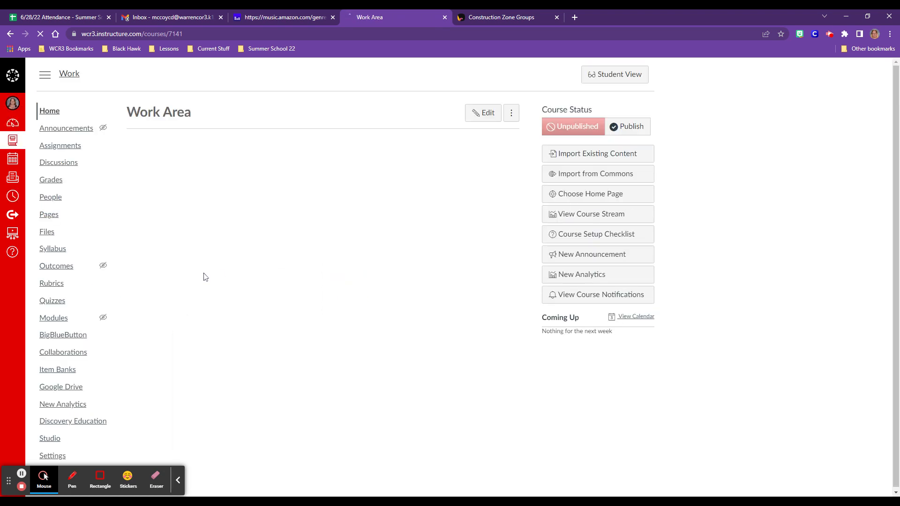
click(62, 164)
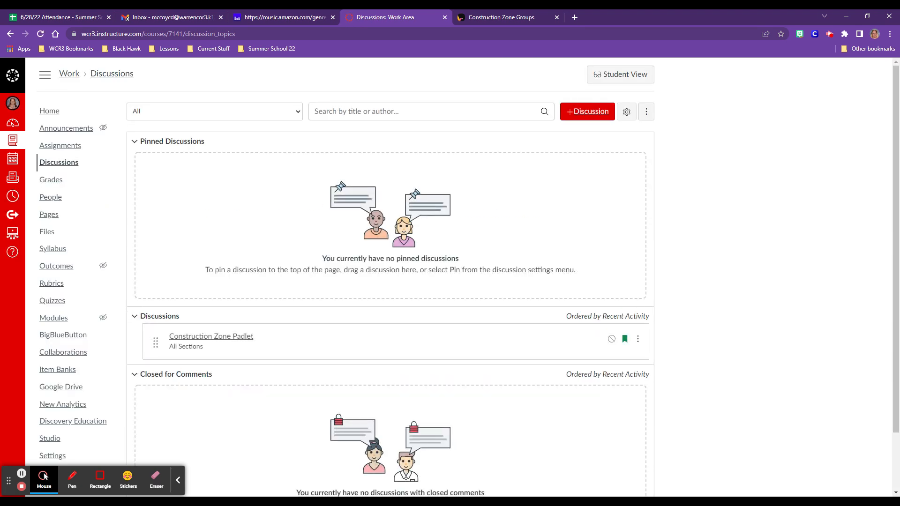
click(216, 346)
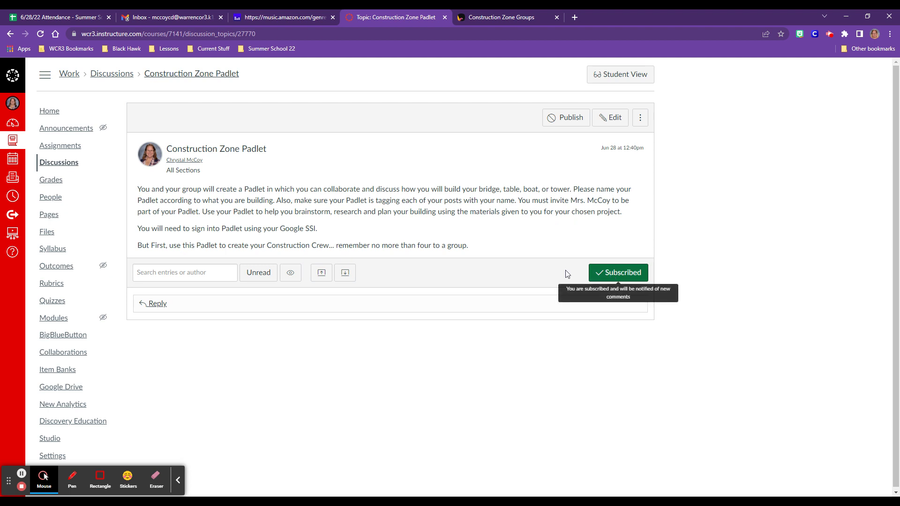
click(609, 118)
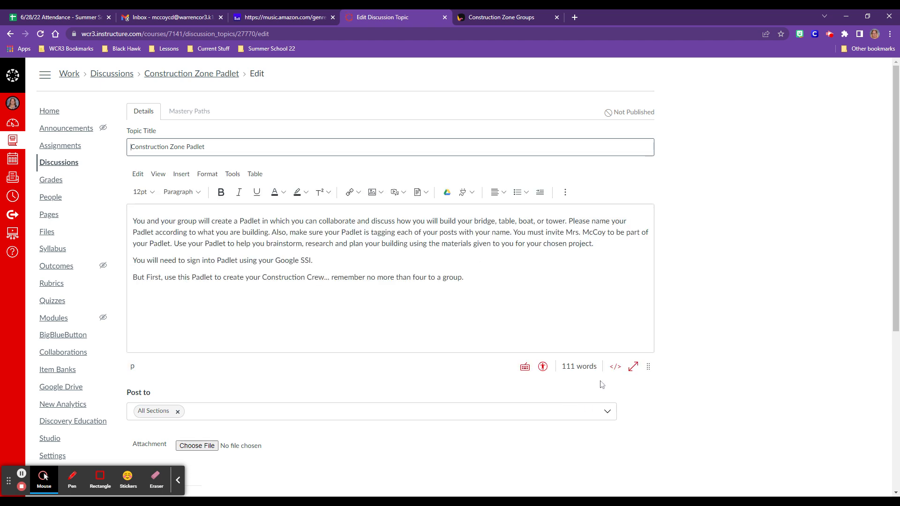
Paste the copied embed code after the last paragraph in the discussion's raw HTML, and return to the rich text view
click(615, 366)
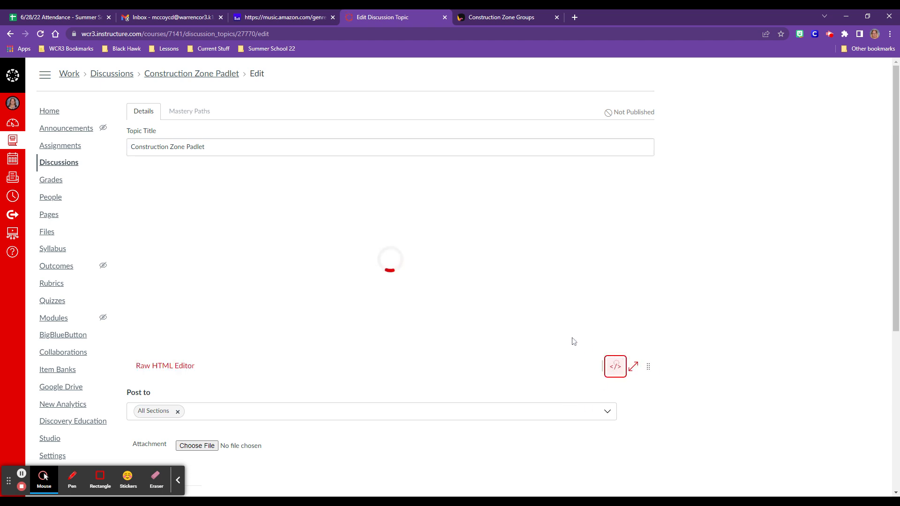
click(570, 221)
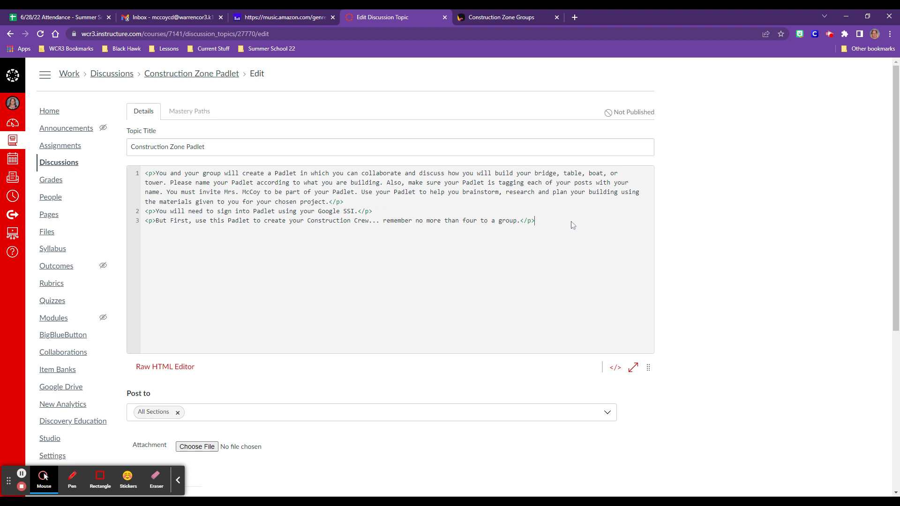
key(ctrl+v)
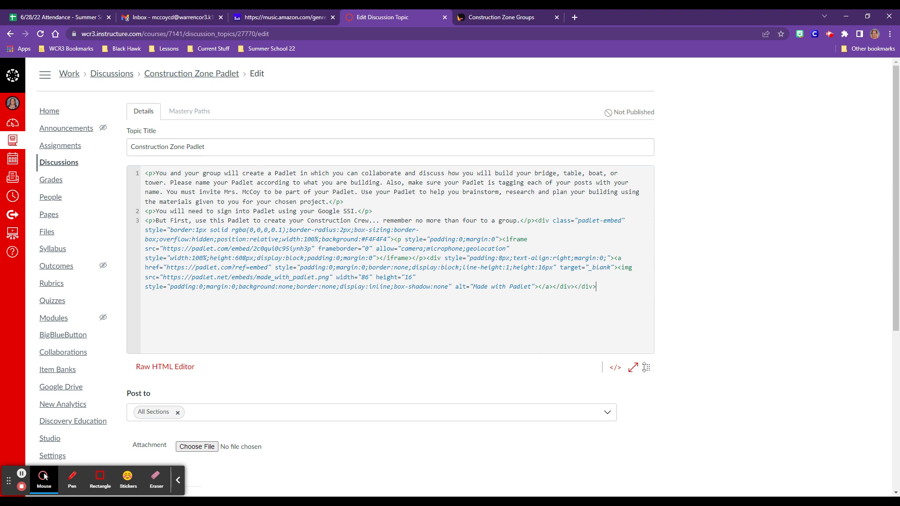
click(615, 367)
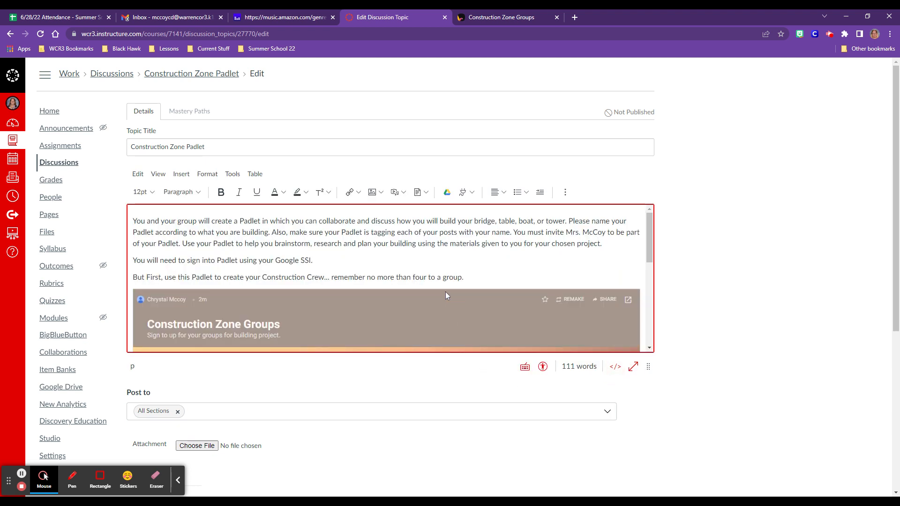
Examine the instructions and the embedded padlet with its group sections in the discussion body
scroll(446, 290, down, 5)
scroll(444, 289, up, 3)
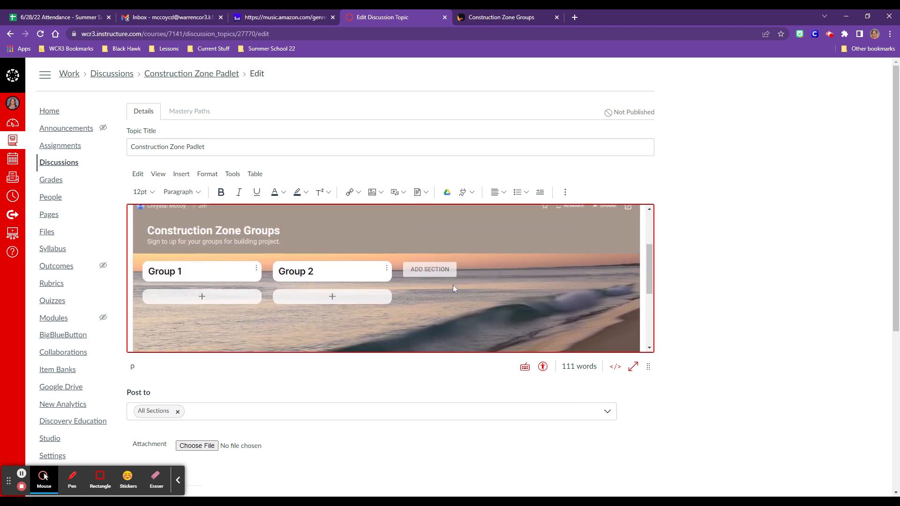
scroll(453, 285, up, 3)
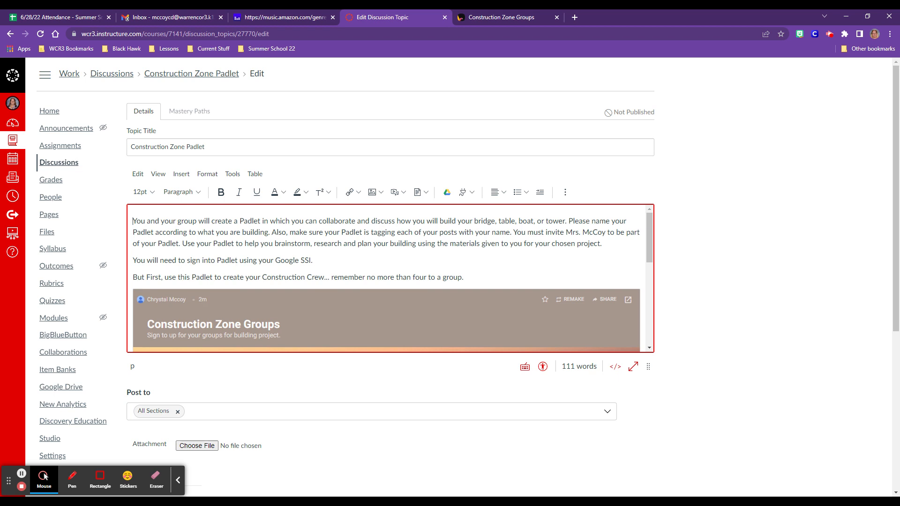
scroll(389, 278, down, 3)
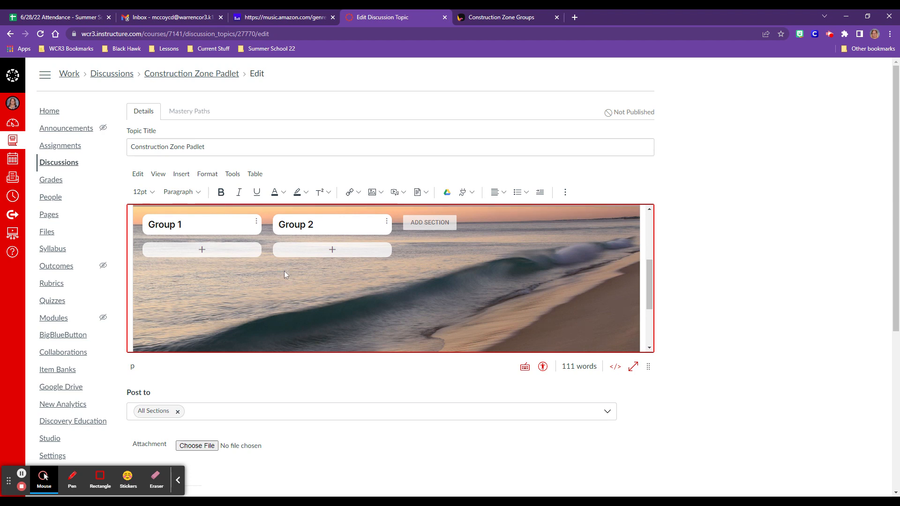
scroll(284, 271, up, 3)
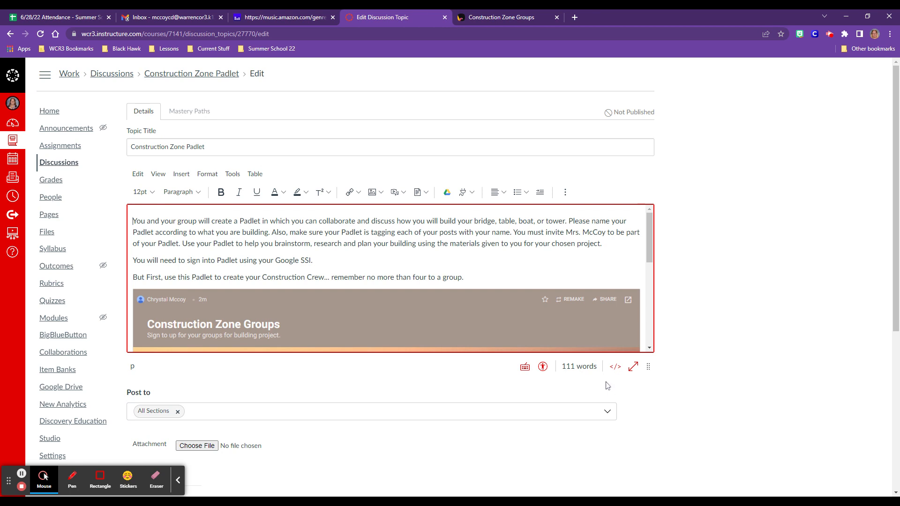
scroll(390, 279, down, 2)
scroll(390, 279, down, 1)
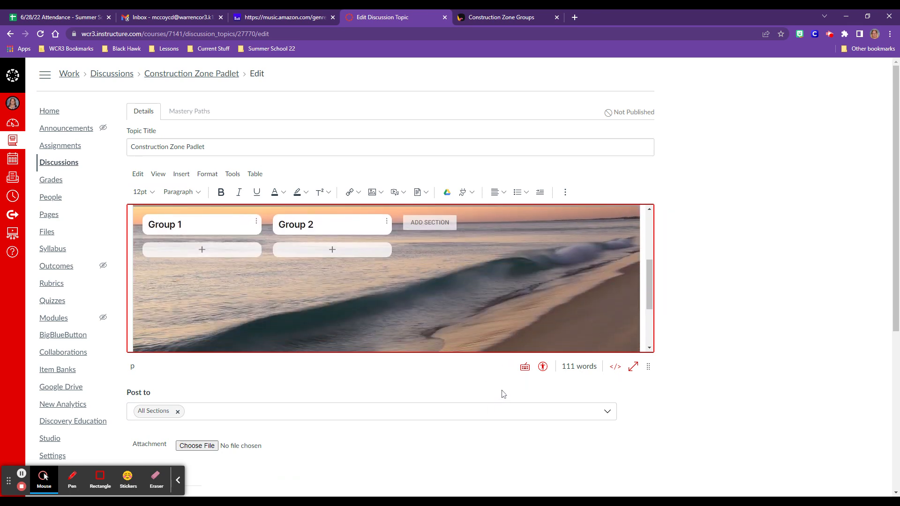